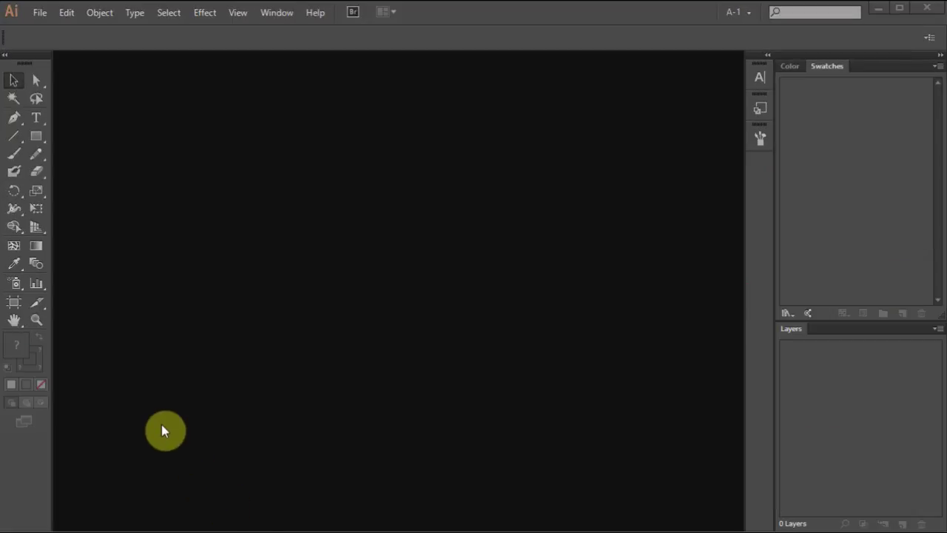
Step: Create a new 960 x 560 px Web-profile document and drag the red bell pepper photo onto it
left_click(40, 14)
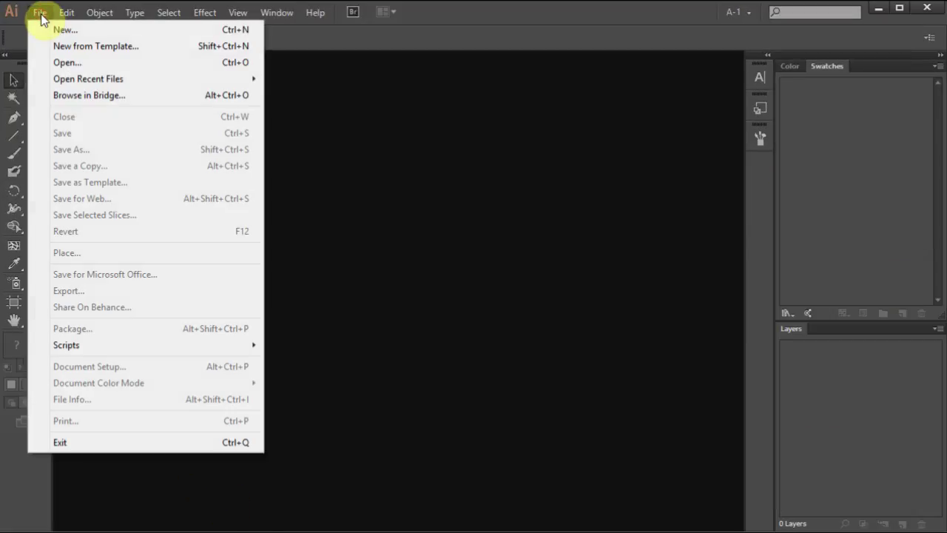
left_click(65, 32)
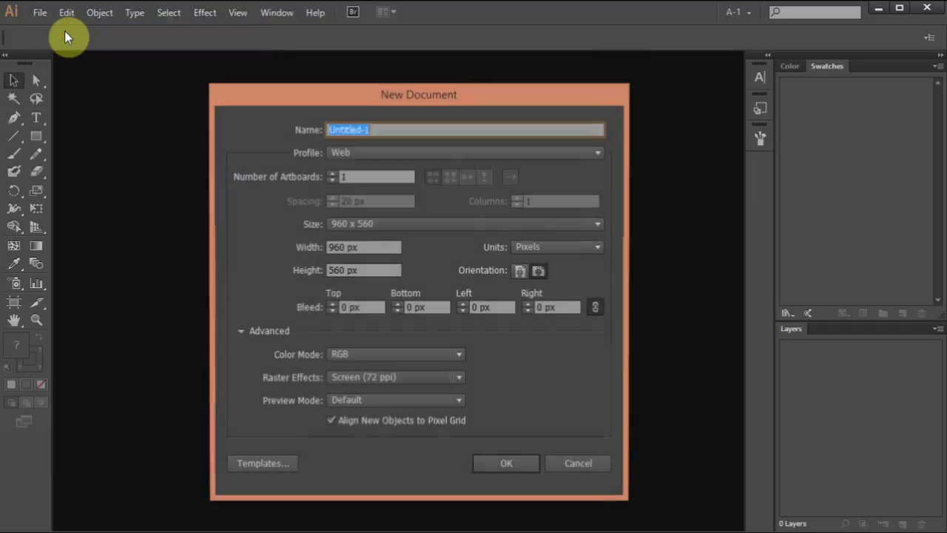
left_click(382, 153)
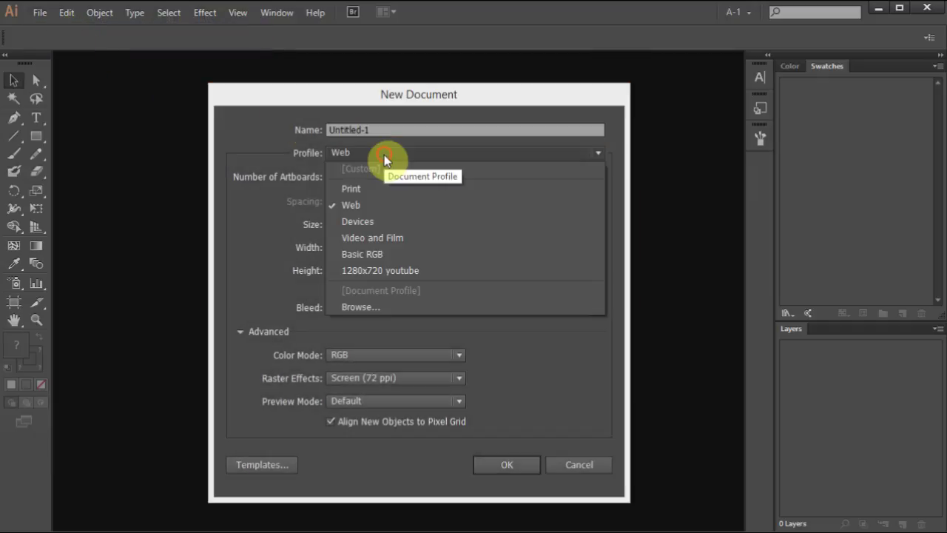
left_click(401, 205)
left_click(523, 460)
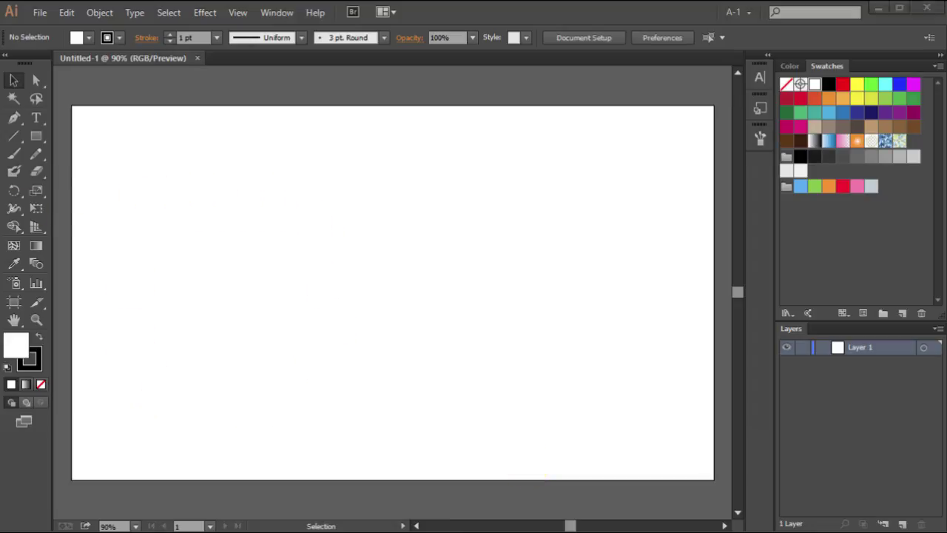
left_click_drag(910, 7, 305, 296)
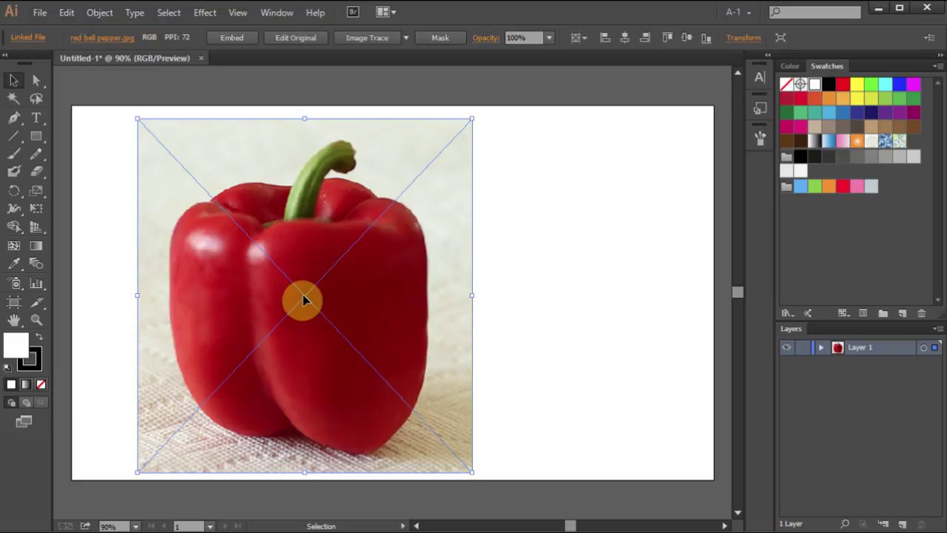
Step: Lock Layer 1 so the pepper photo is protected from edits
left_click(805, 351)
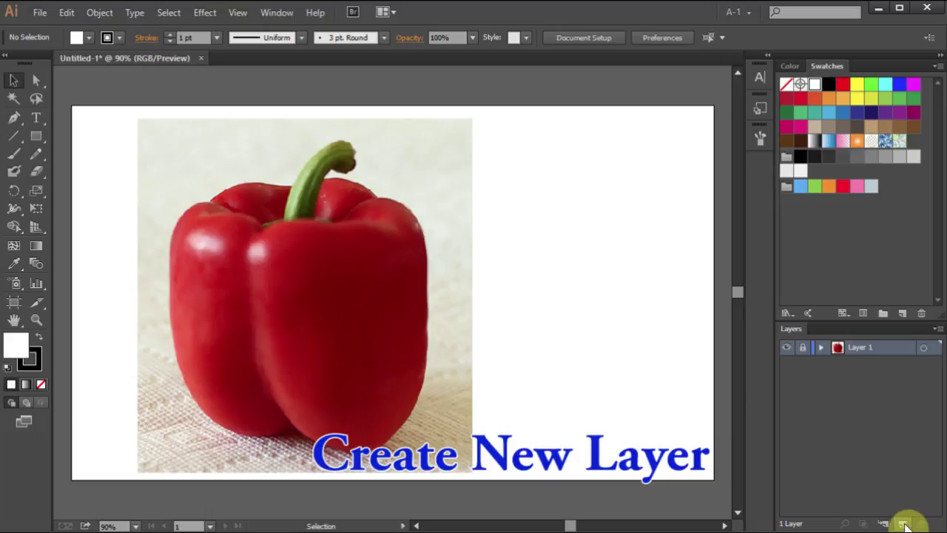
Step: Add Layer 2 above the photo layer and set the stroke to none
left_click(904, 523)
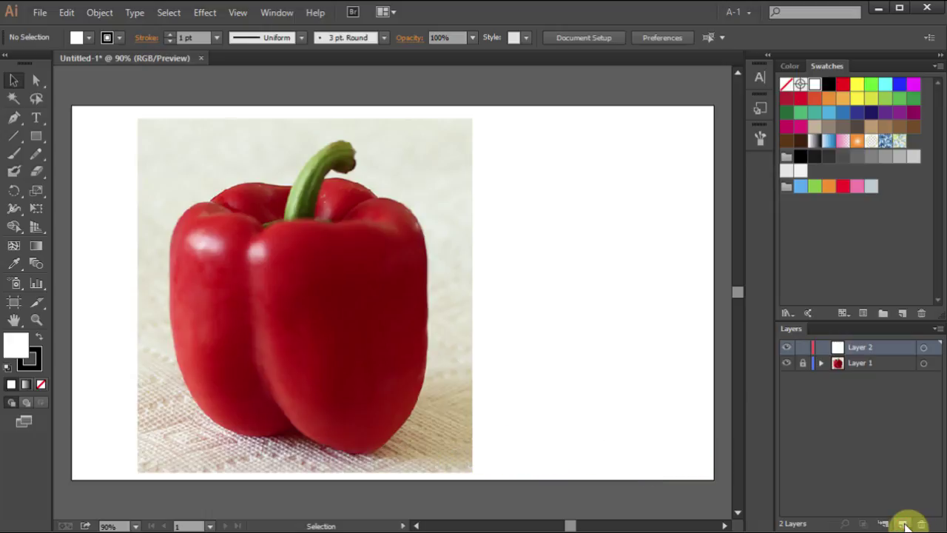
left_click(41, 366)
left_click(42, 383)
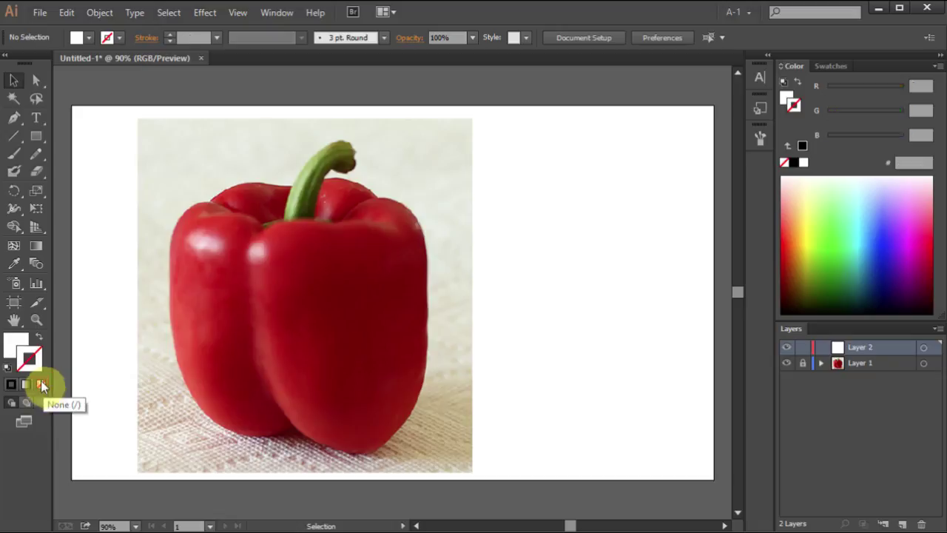
Step: Set the fill to the cyan swatch and enlarge the Swatches panel
left_click(16, 341)
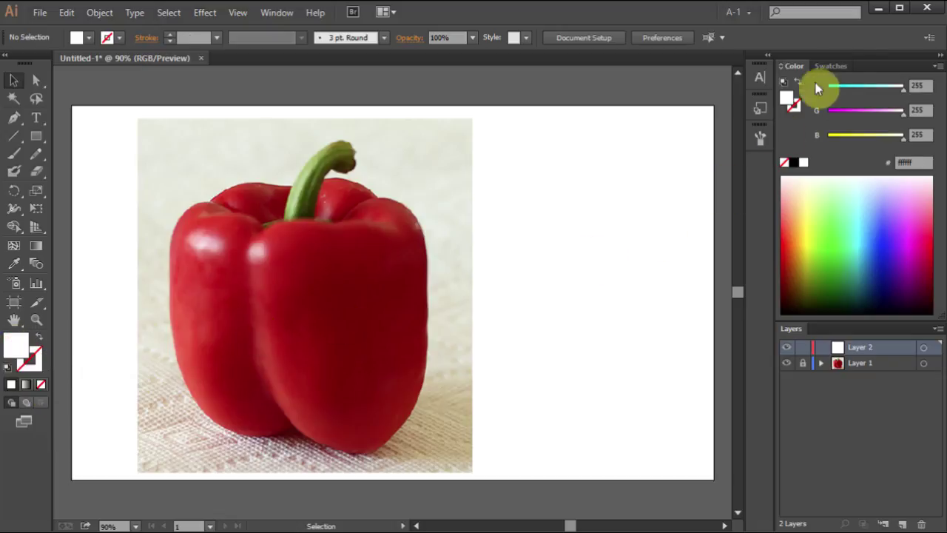
left_click(836, 66)
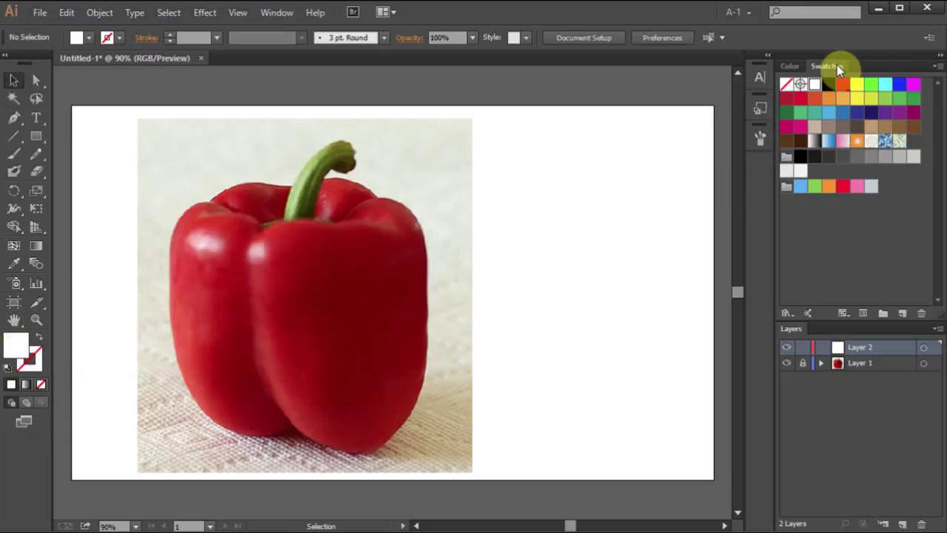
left_click(885, 85)
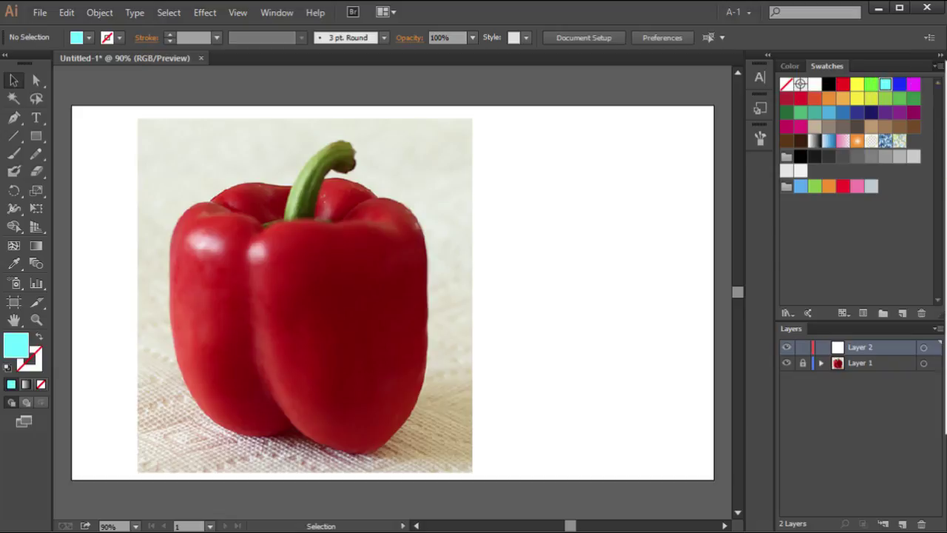
left_click_drag(870, 320, 871, 374)
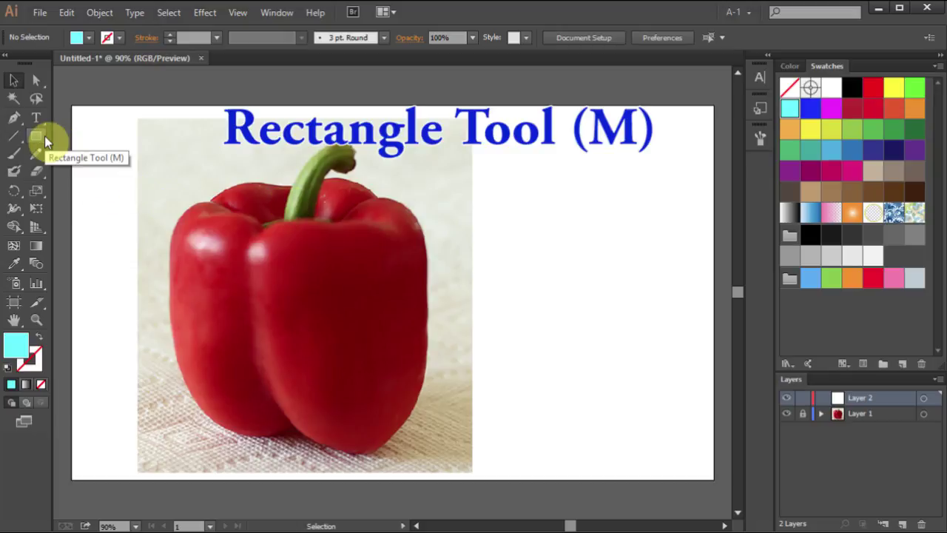
Step: Draw a small cyan square to the right of the pepper photo
left_click_drag(44, 138, 115, 135)
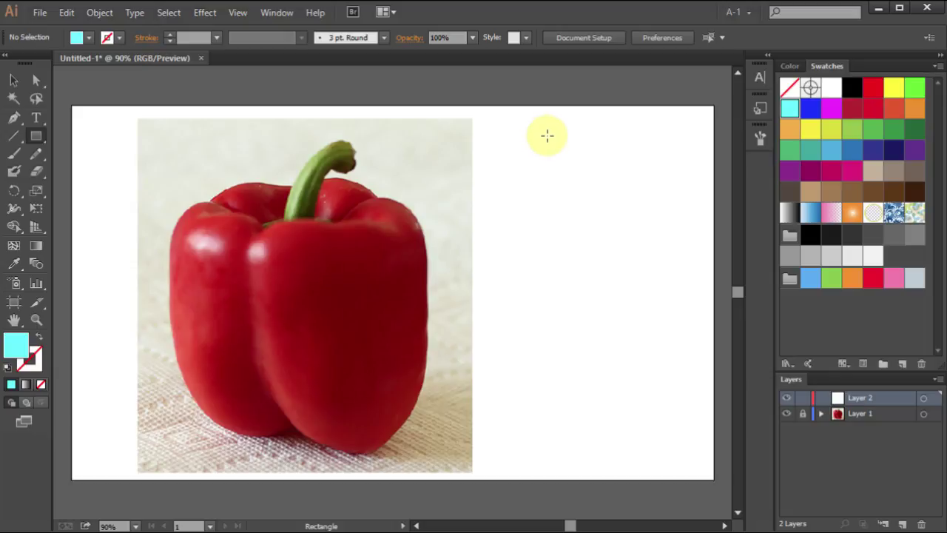
key("shift+alt")
left_click_drag(570, 135, 601, 161)
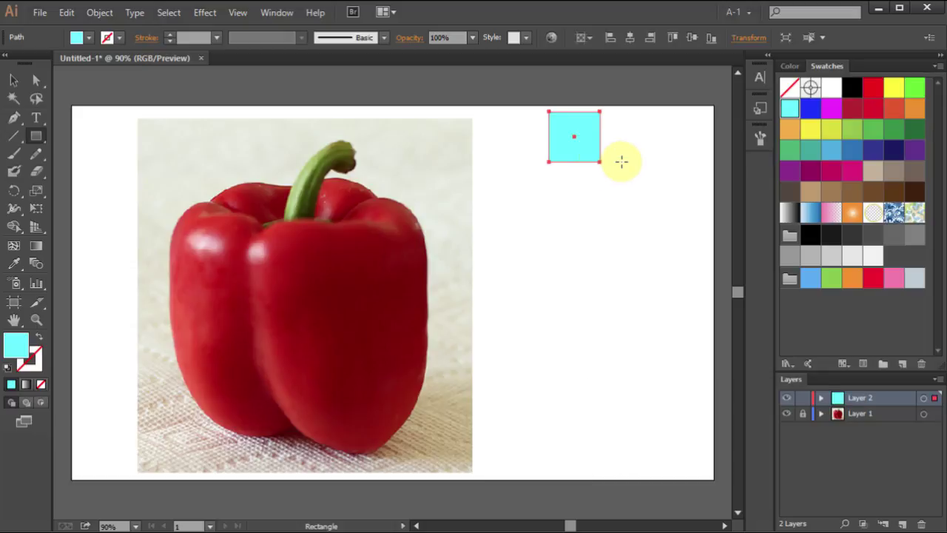
Step: Duplicate the square straight down repeatedly to make a column of six equal squares
key("v")
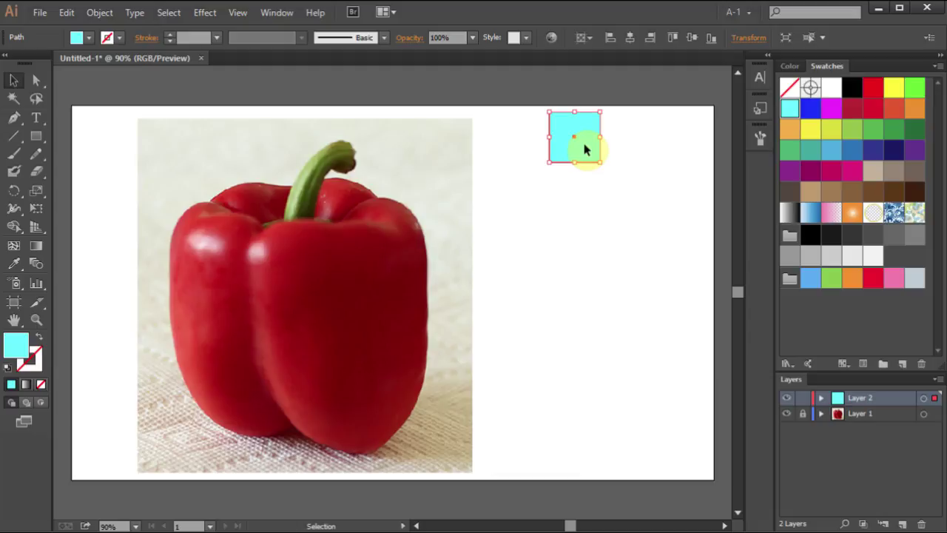
left_click_drag(584, 148, 584, 207)
key("ctrl+d")
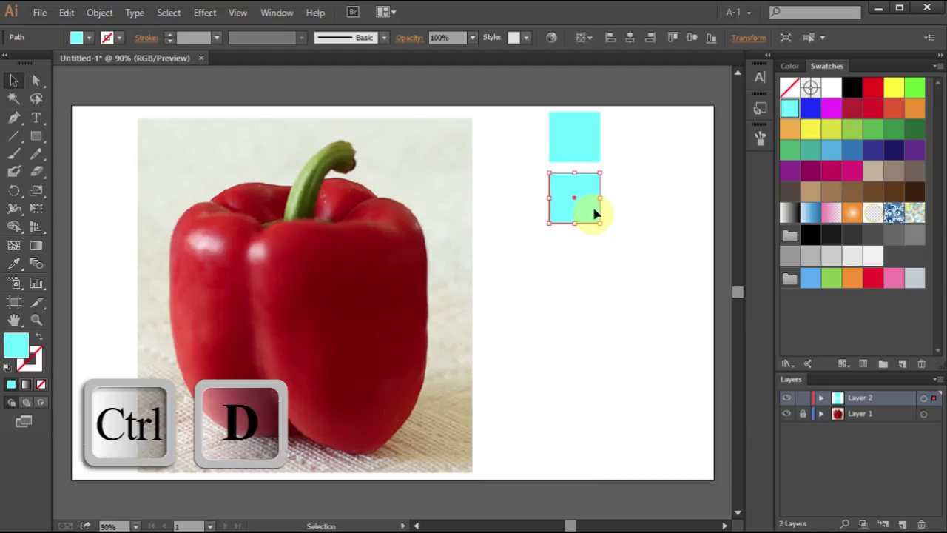
key("ctrl")
key("ctrl+d")
key("ctrl+d")
key("ctrl+d")
key("ctrl+d")
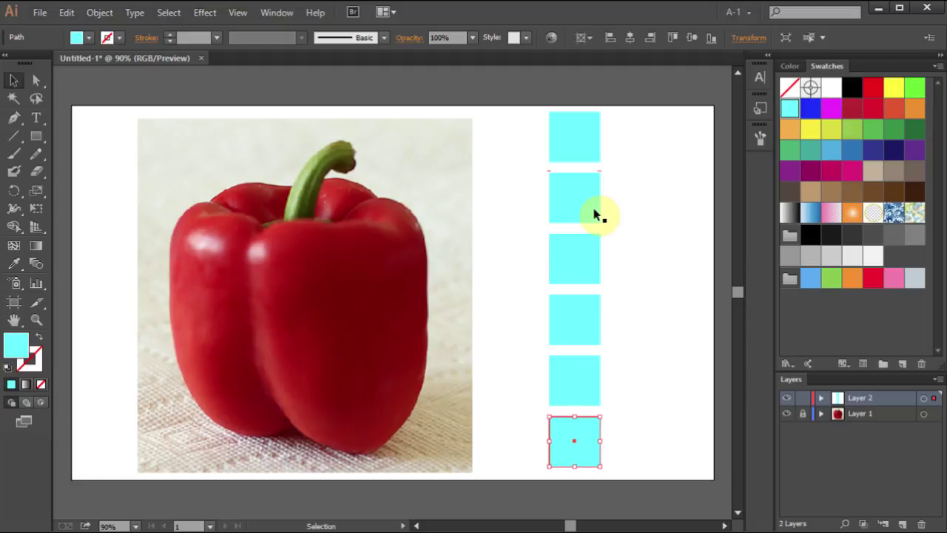
left_click(584, 139)
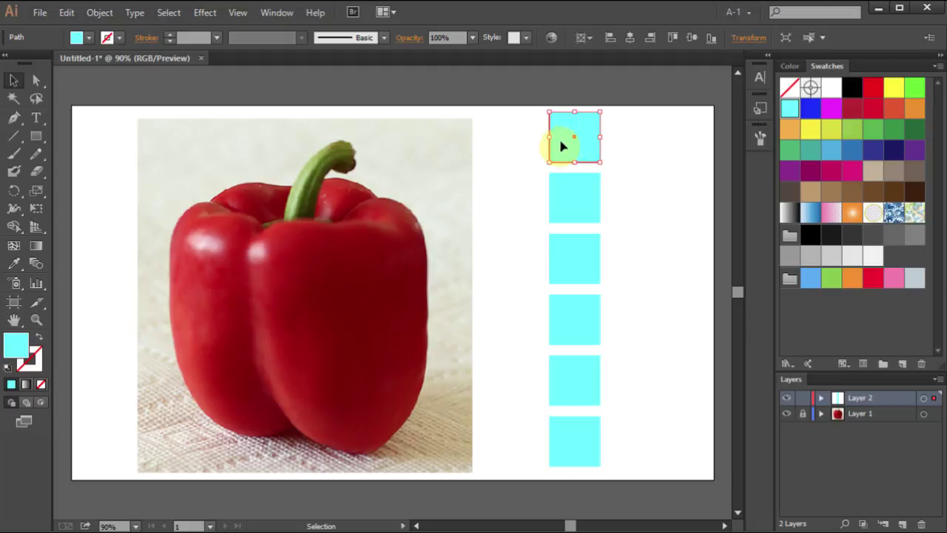
Step: Fill the first and second squares with dark red and red sampled from the pepper
key("i")
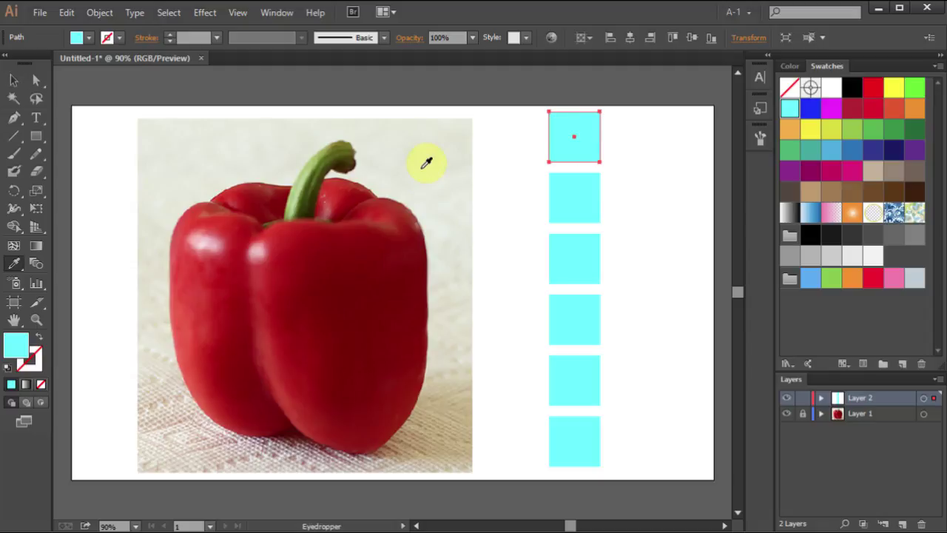
left_click(254, 194)
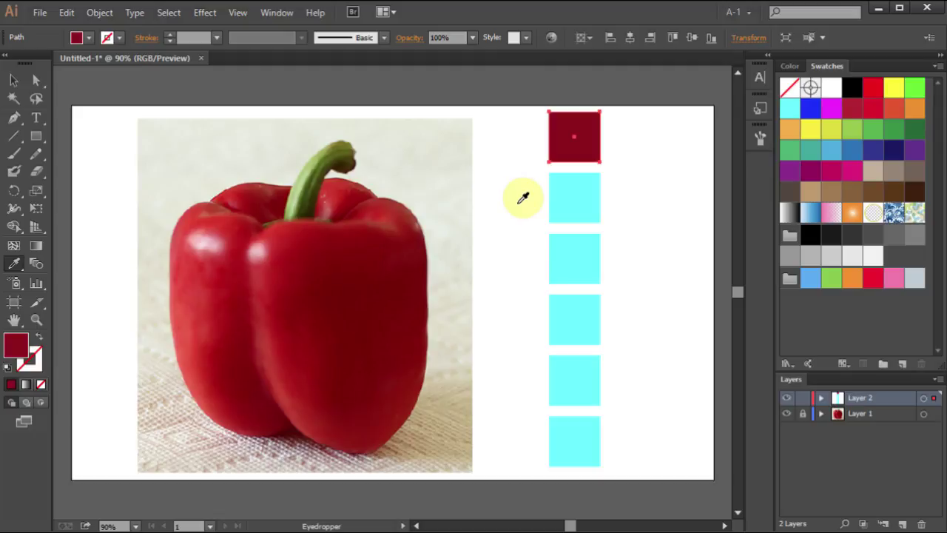
key("v")
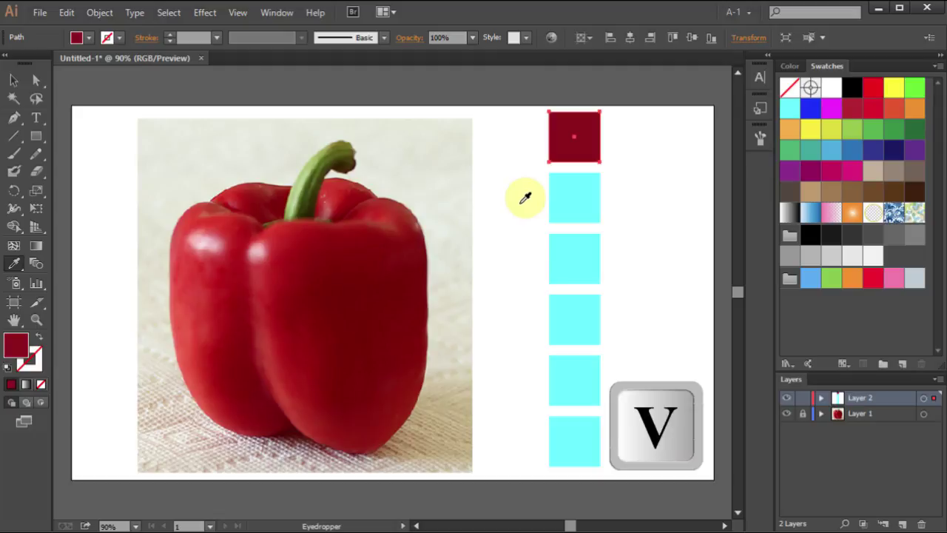
left_click(581, 205)
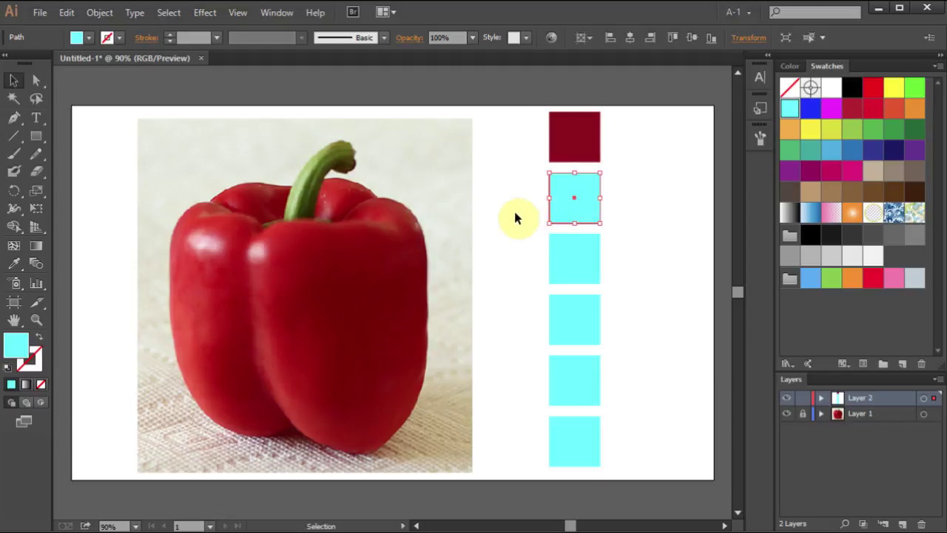
key("i")
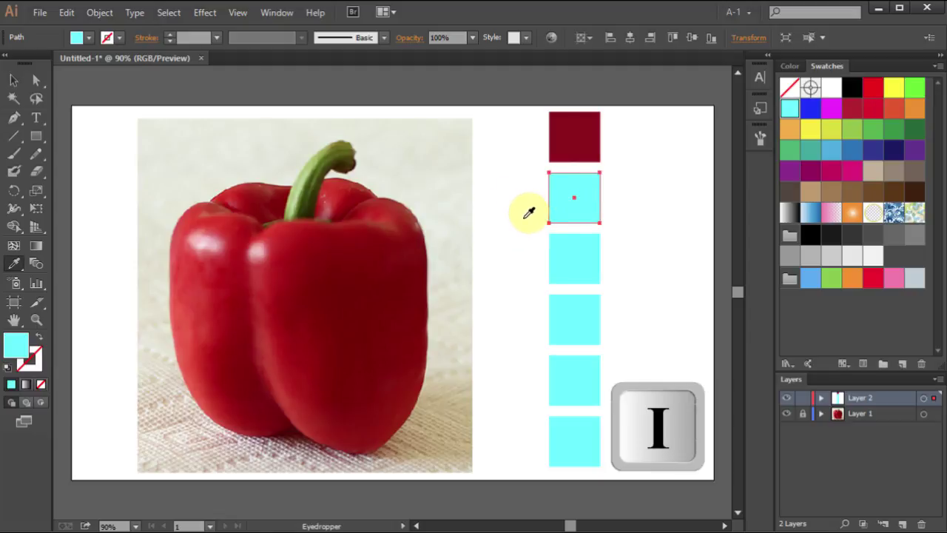
left_click_drag(341, 237, 205, 282)
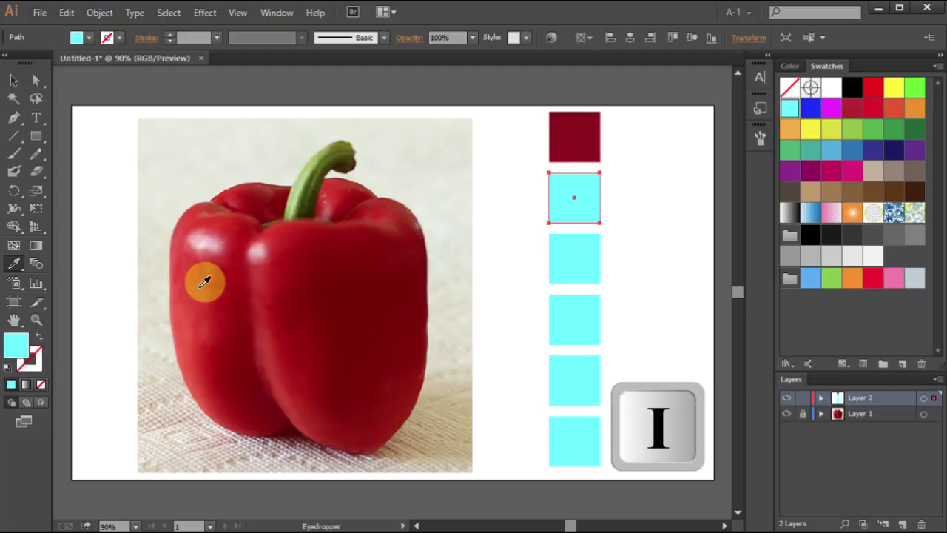
left_click_drag(205, 281, 214, 277)
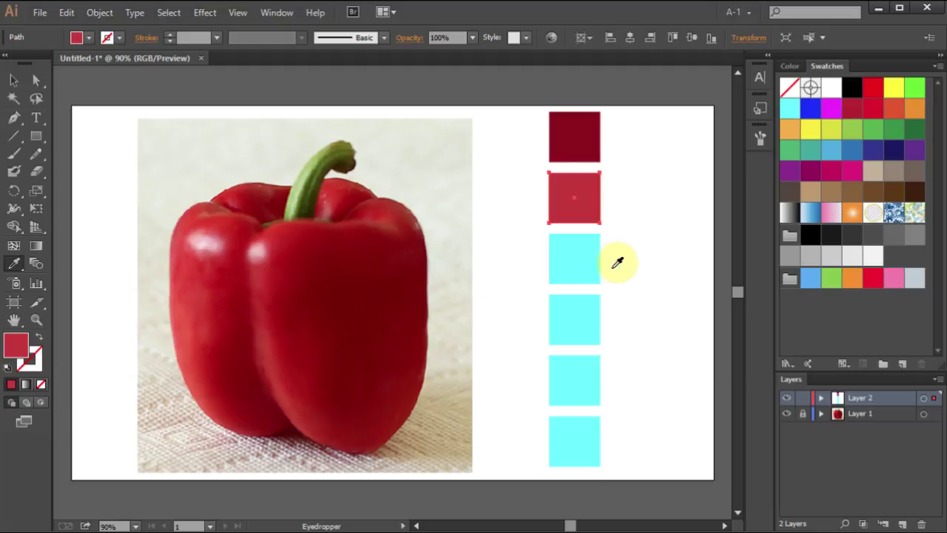
Step: Fill the third square with pale pink sampled from the pepper
key("v")
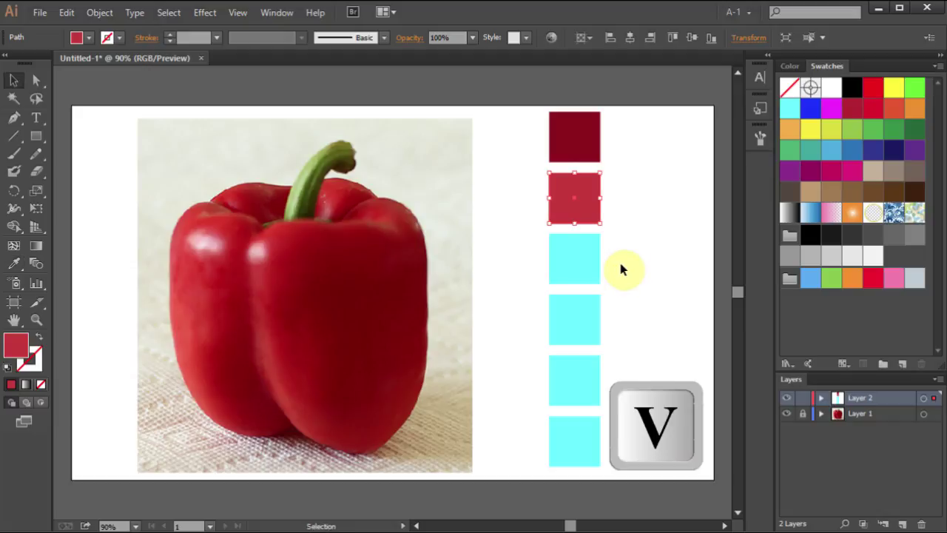
left_click(578, 268)
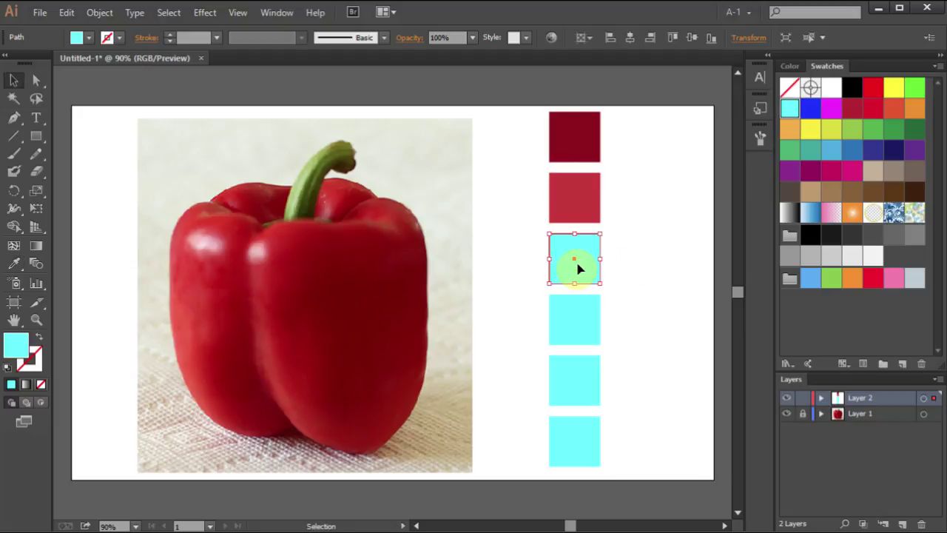
key("i")
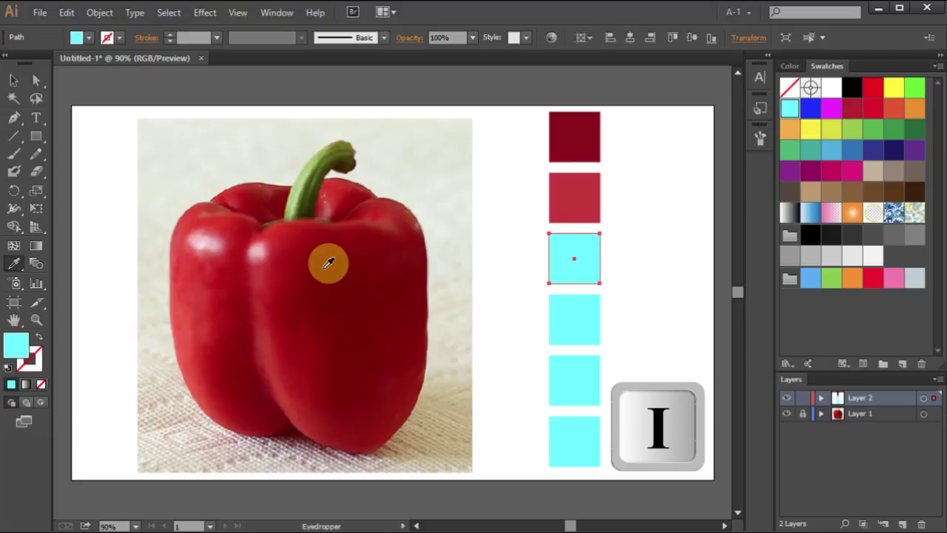
left_click(266, 244)
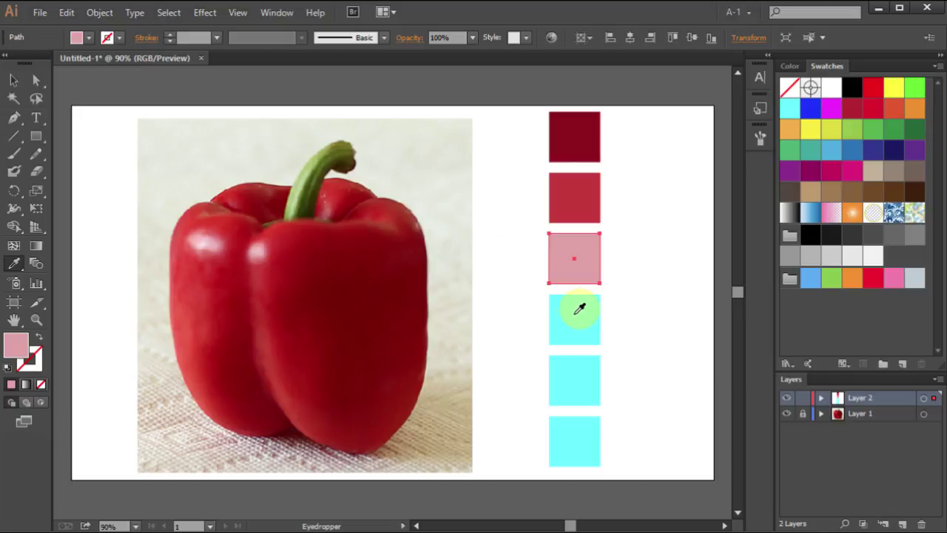
Step: Fill the fourth and fifth squares with dark olive and olive from the pepper stem
key("v")
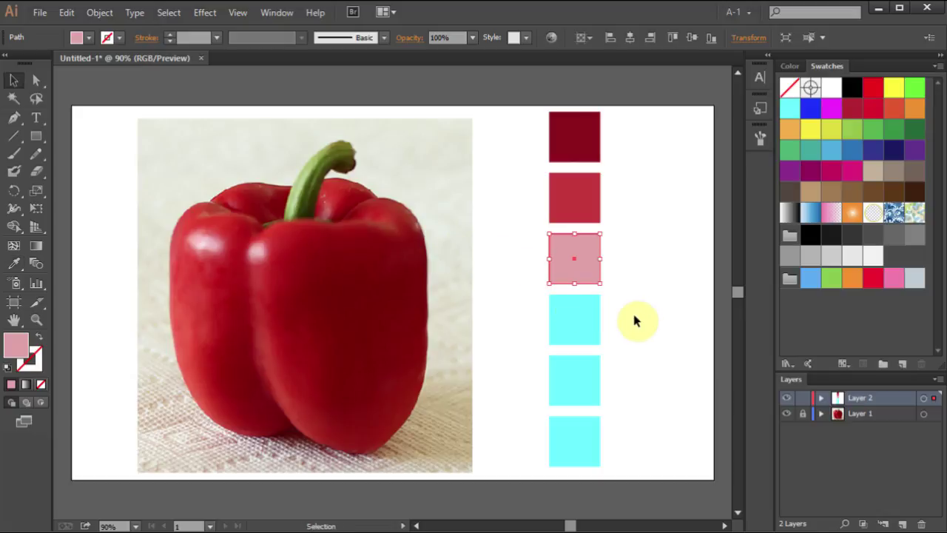
key("v")
left_click(577, 319)
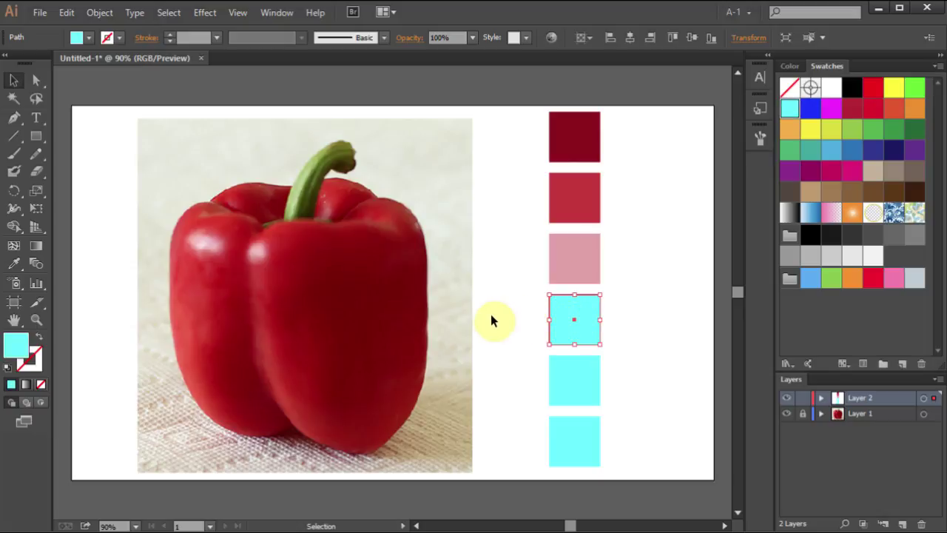
key("i")
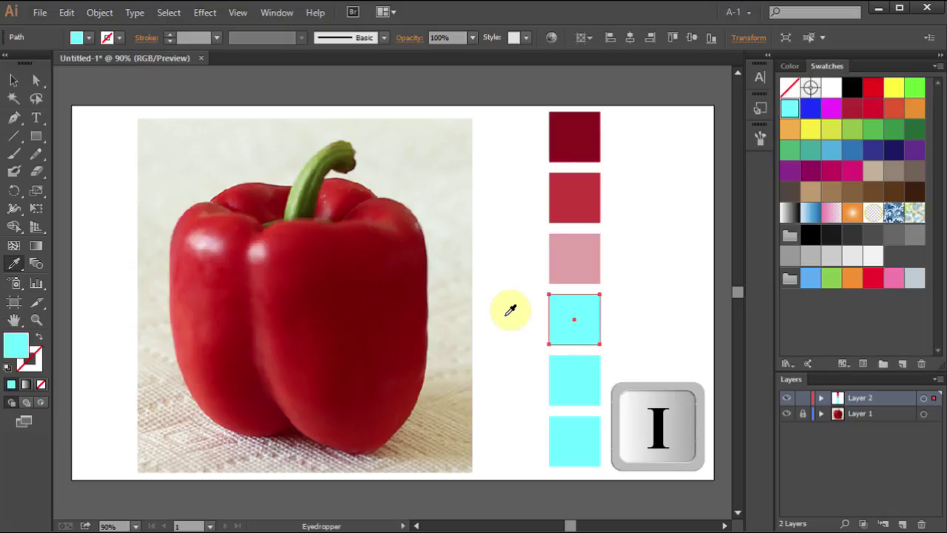
left_click(306, 194)
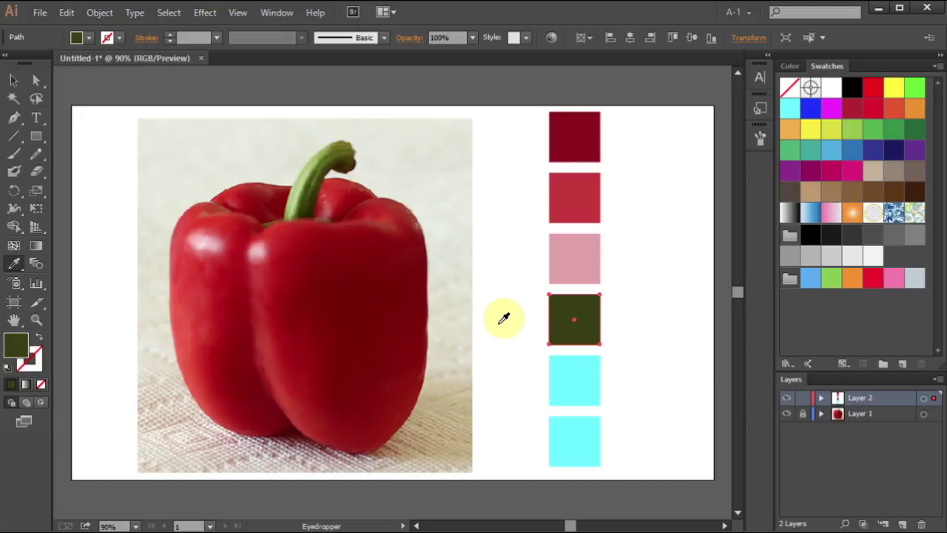
key("v")
left_click(552, 379)
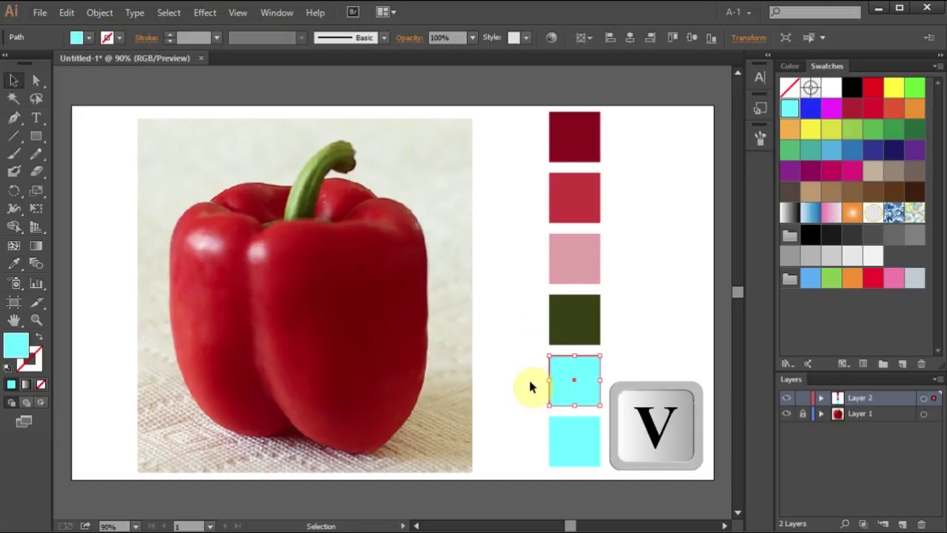
key("i")
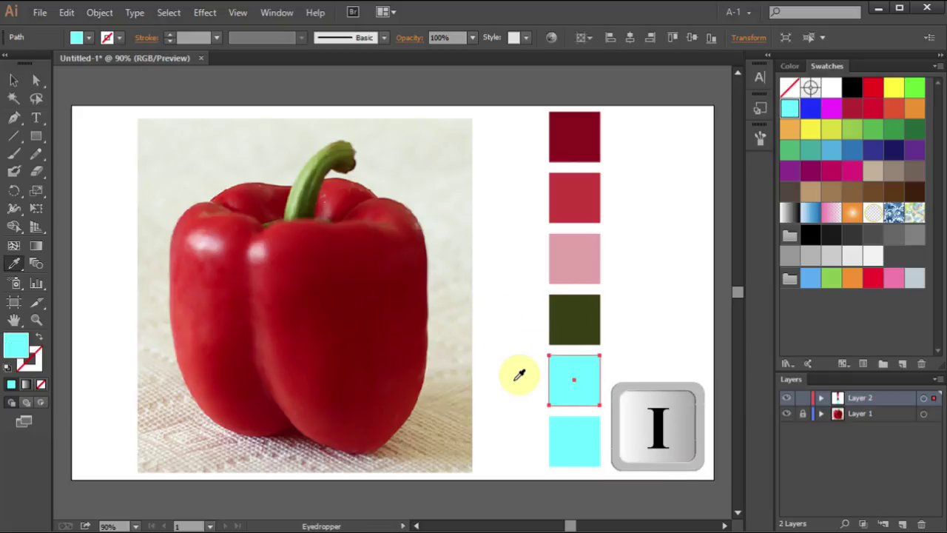
left_click(326, 147)
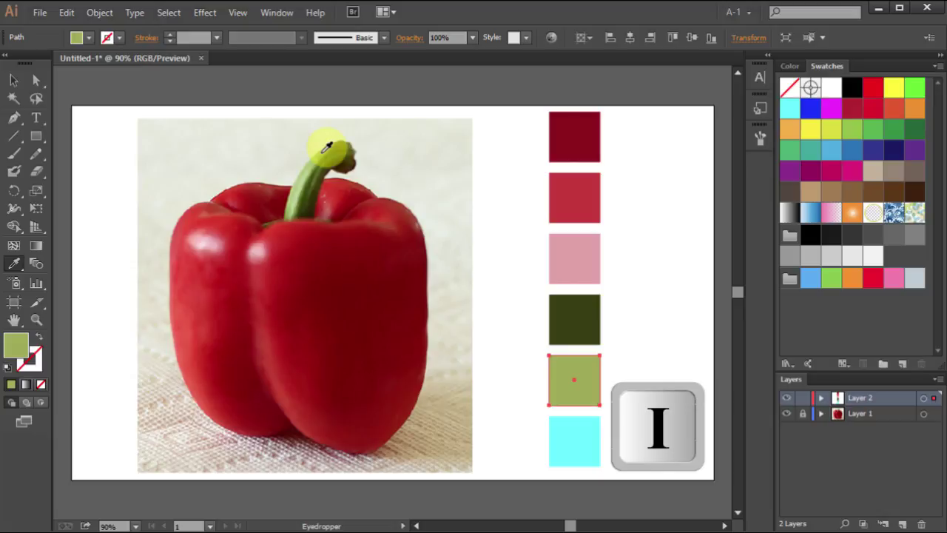
Step: Fill the last square with pale green sampled from the stem
key("v")
left_click(568, 444)
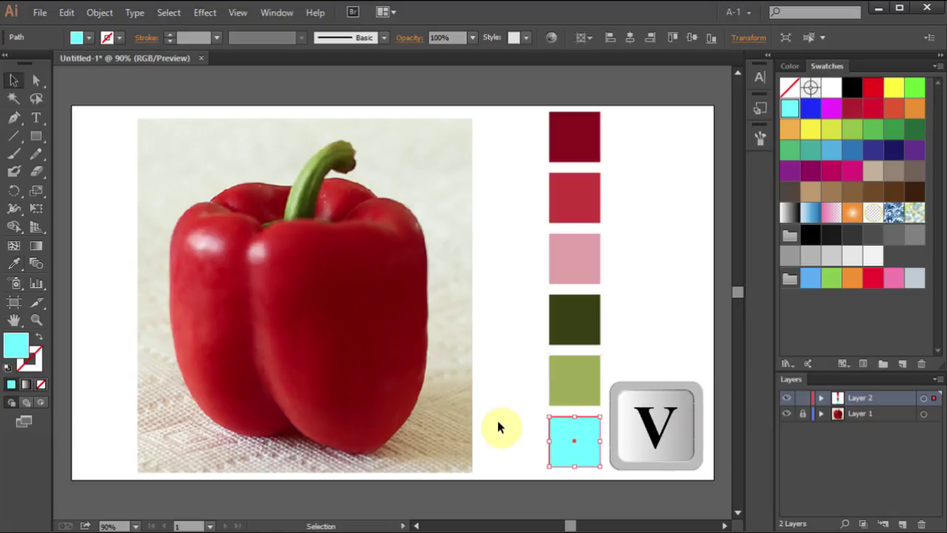
key("i")
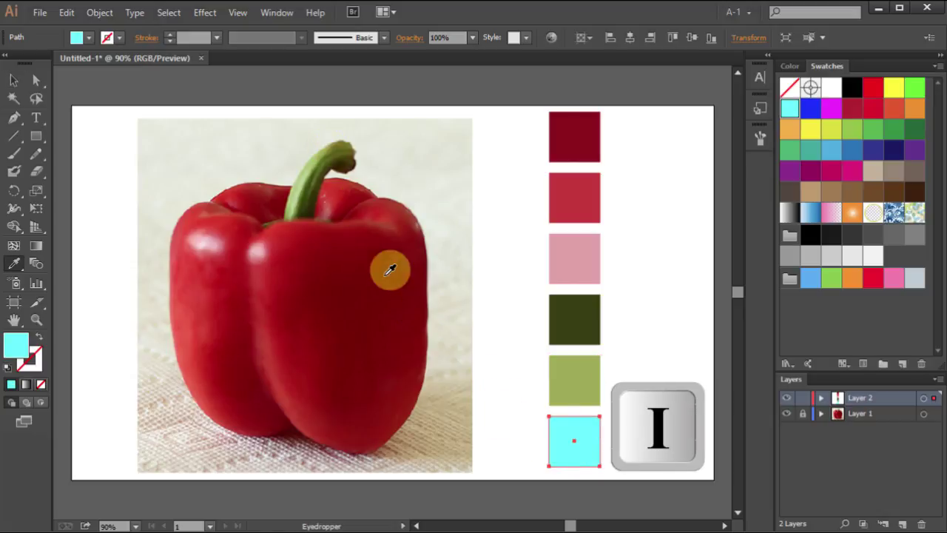
left_click(299, 199)
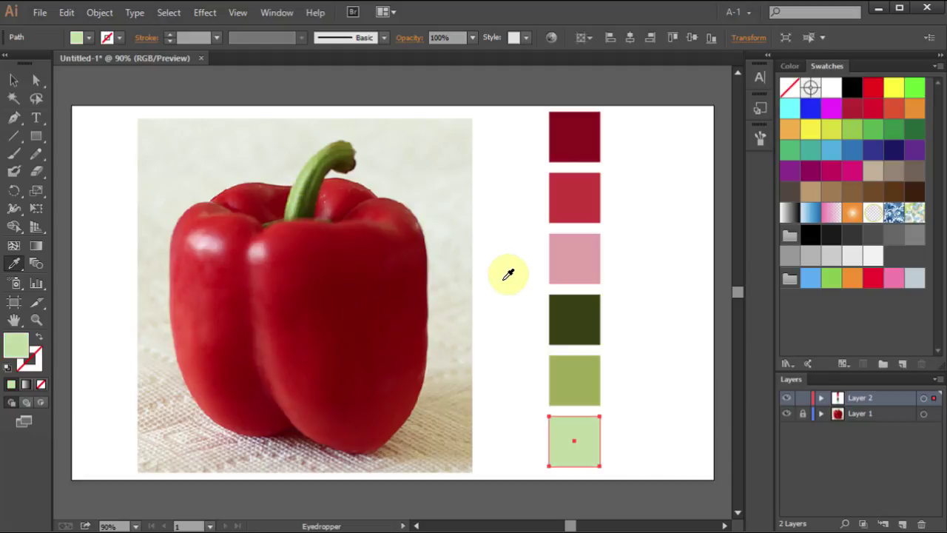
key("v")
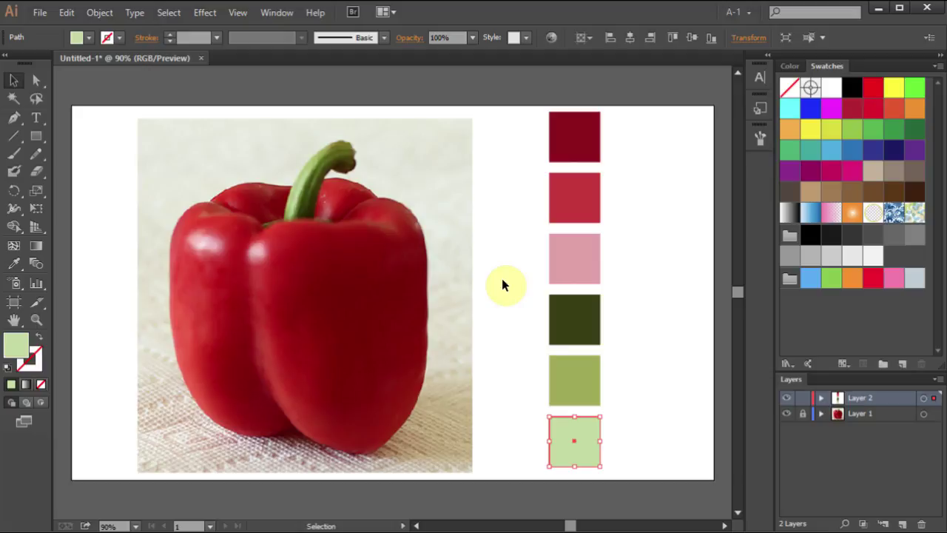
Step: Select all six squares and make them a colour group named 'red bell pepper'
key("v")
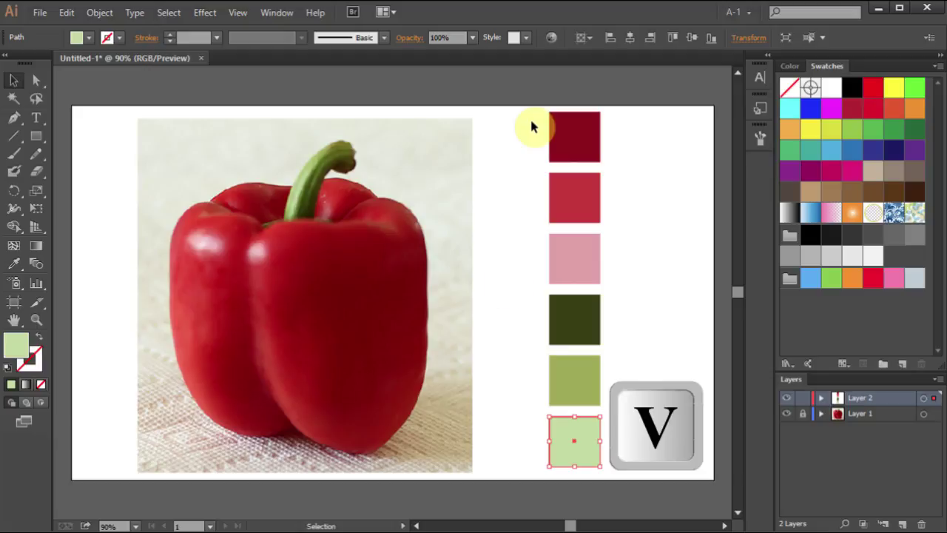
left_click_drag(528, 117, 625, 480)
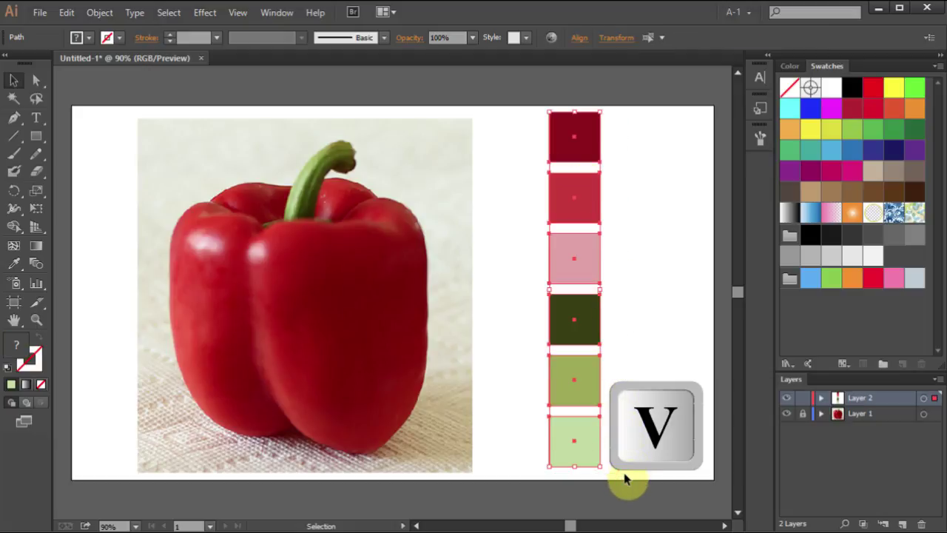
left_click(882, 363)
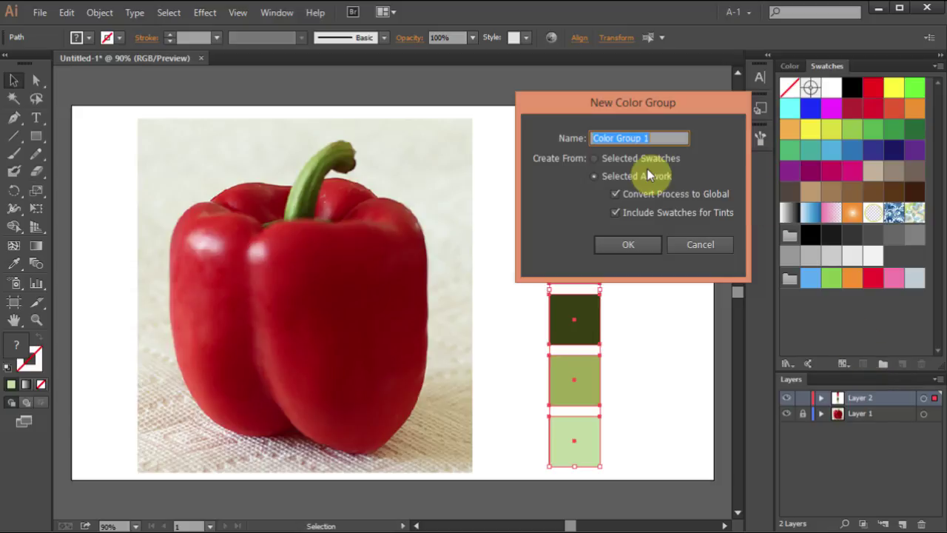
type("red bell pepper")
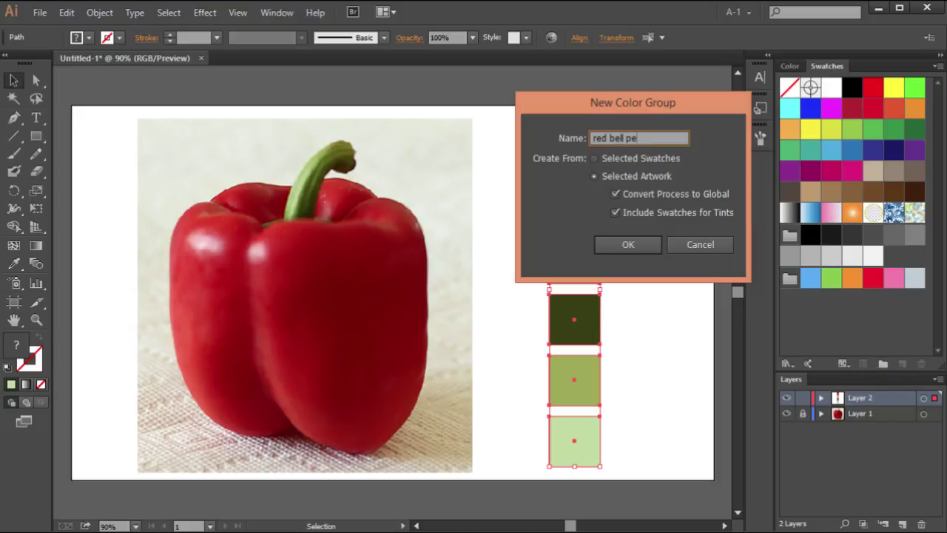
left_click(640, 249)
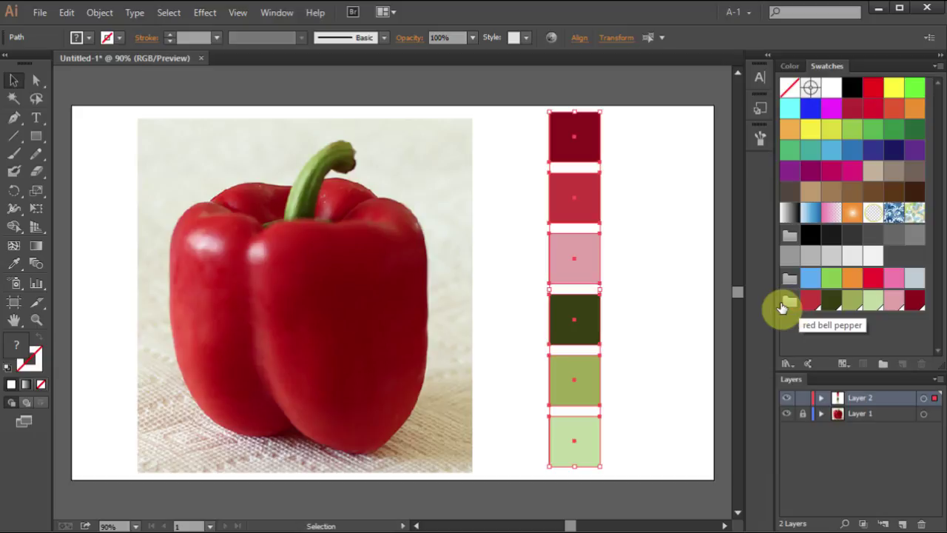
Step: Create a second blank document, Untitled-2, then switch back to the Untitled-1 pepper document
left_click(40, 12)
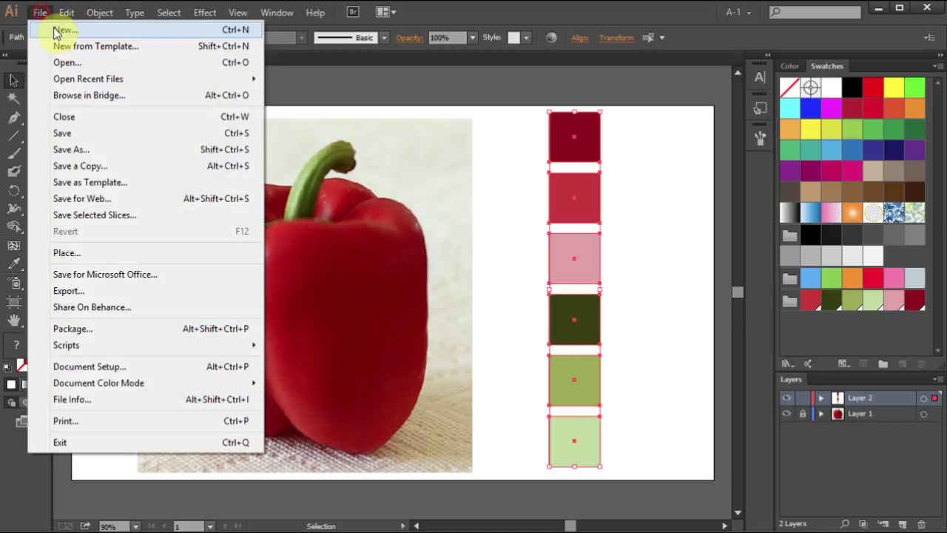
left_click(96, 32)
left_click(529, 465)
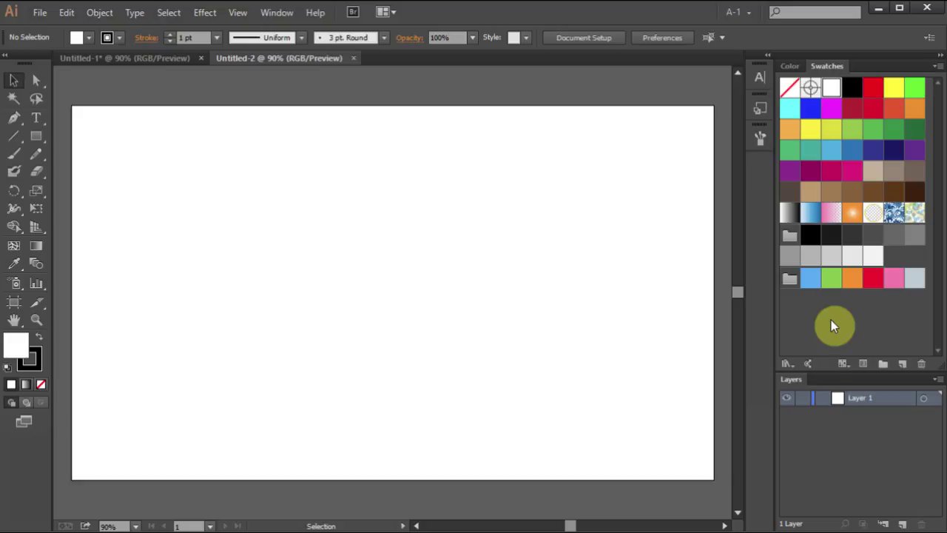
left_click(138, 57)
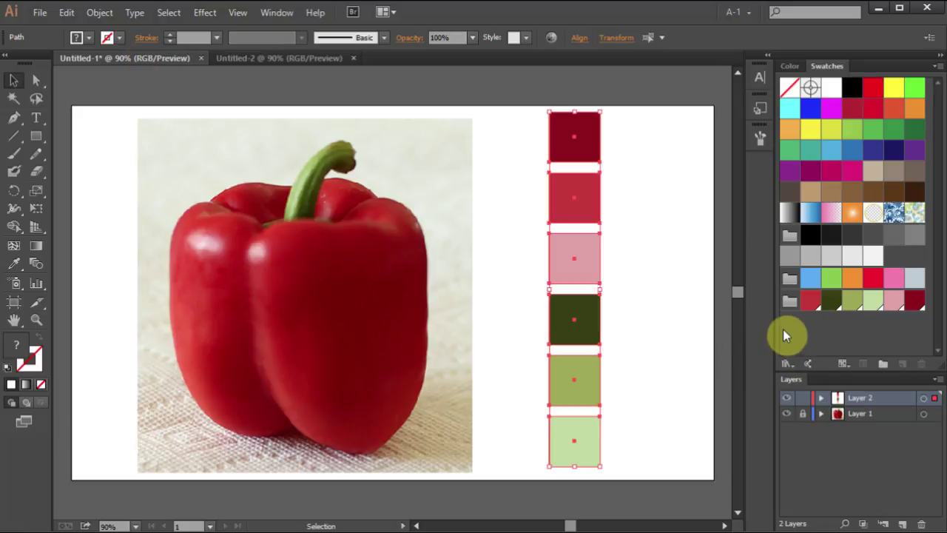
left_click(789, 368)
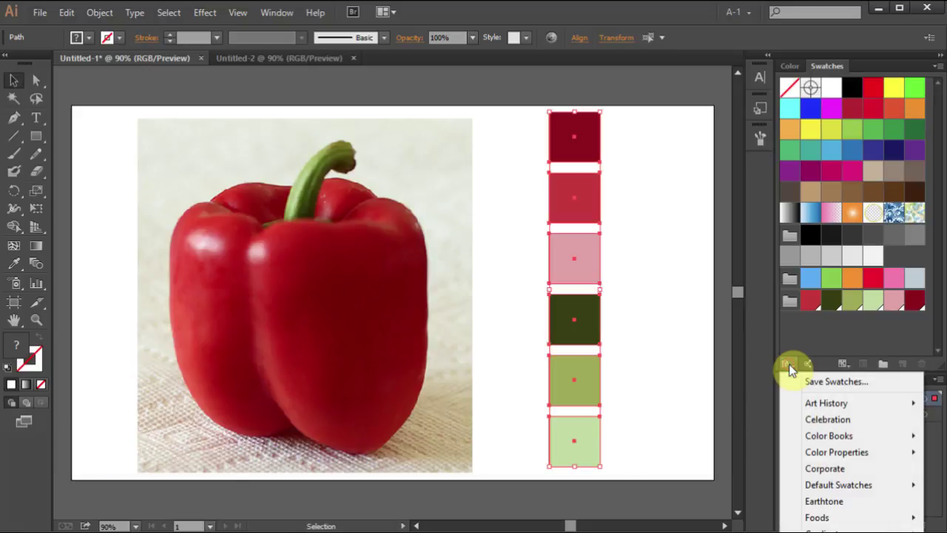
Step: Save the pepper document's swatches as the library file 'red bell pepper.ai'
left_click(879, 382)
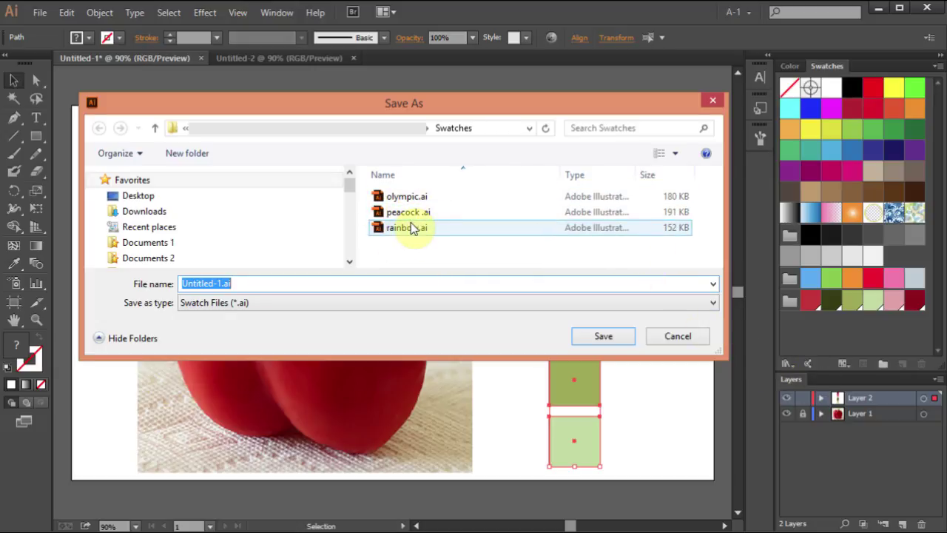
left_click(222, 284)
left_click_drag(219, 283, 192, 282)
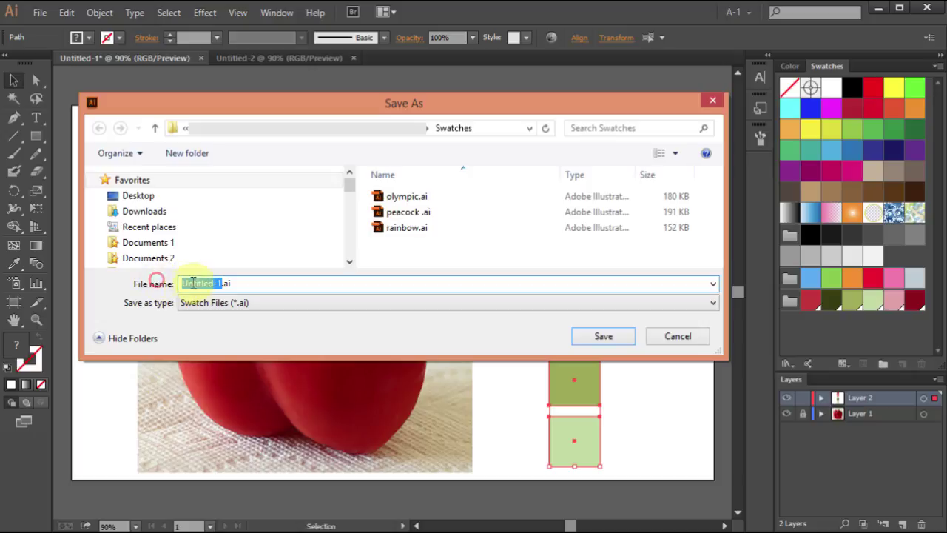
type("red bell pep")
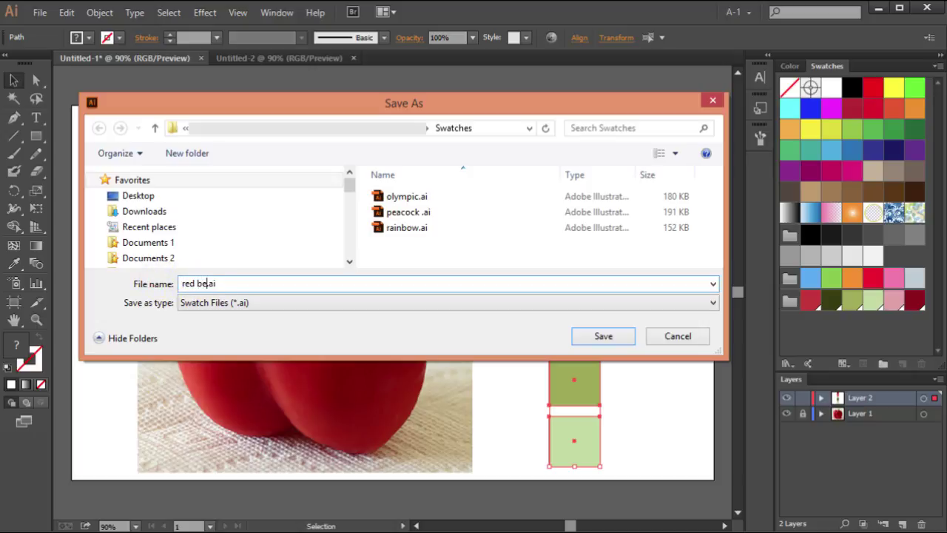
type("per")
left_click(601, 337)
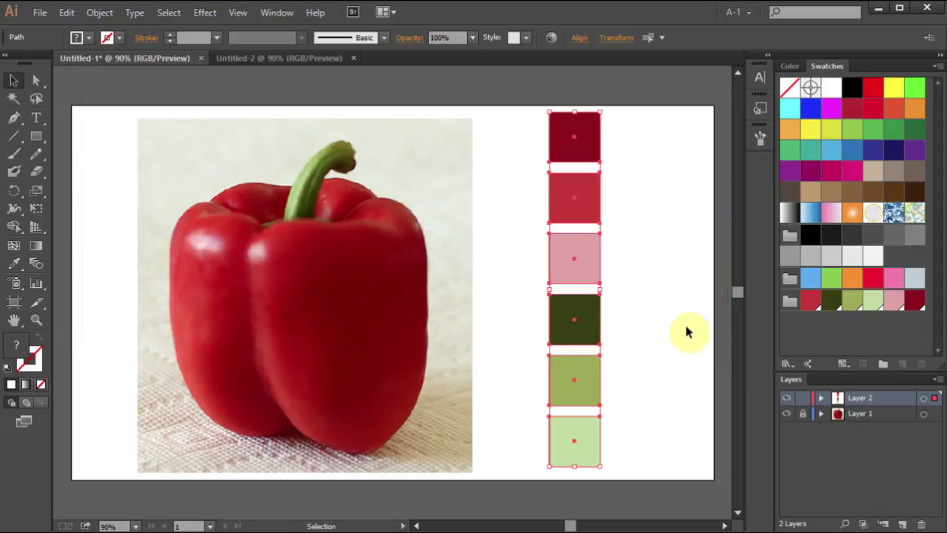
Step: In Untitled-2, open the User Defined 'red bell pepper' swatch library
left_click(290, 58)
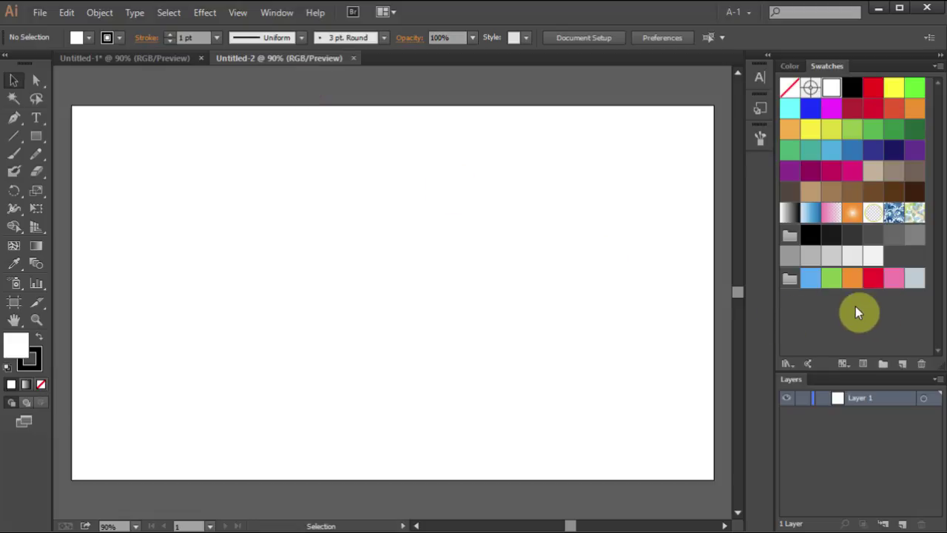
left_click(789, 363)
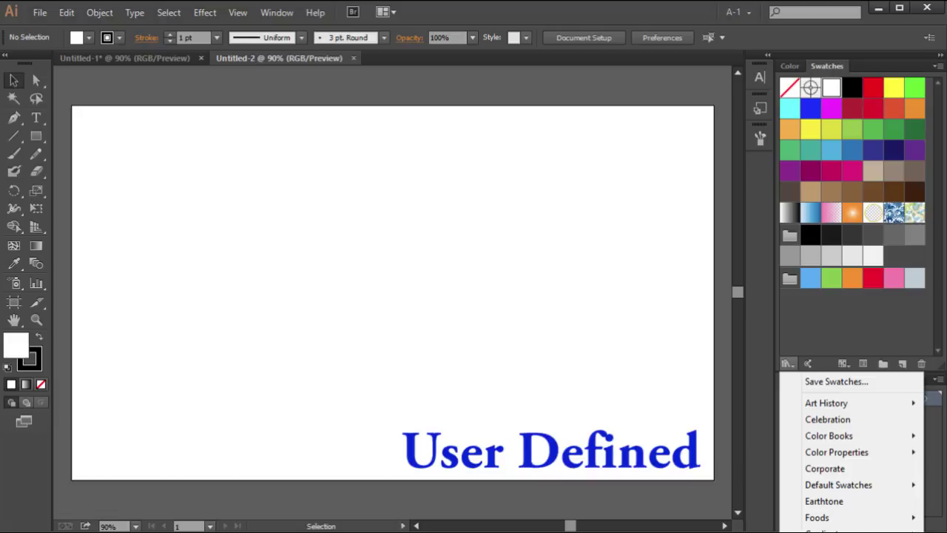
left_click(836, 531)
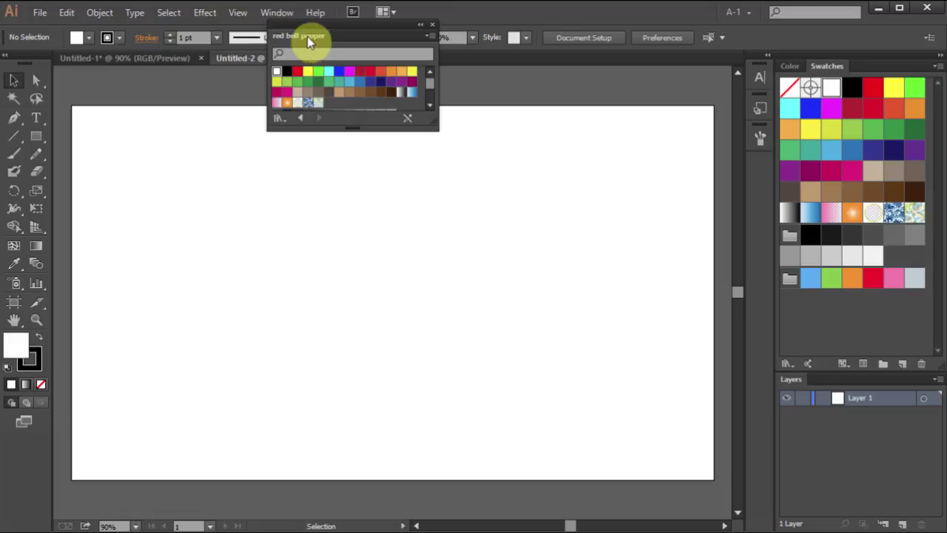
Step: Move and enlarge the library panel, then add its six-colour red bell pepper group to Untitled-2's Swatches
left_click_drag(329, 45, 467, 173)
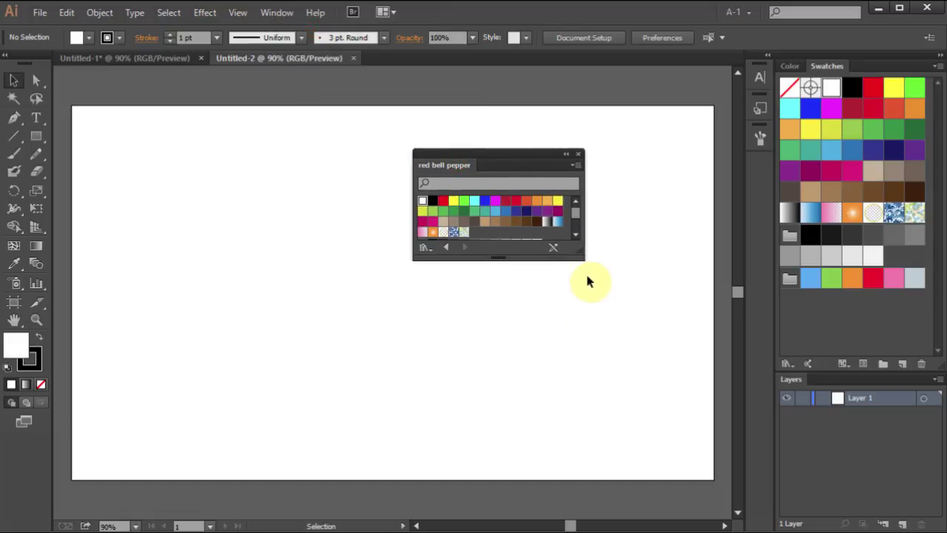
left_click_drag(580, 257, 592, 336)
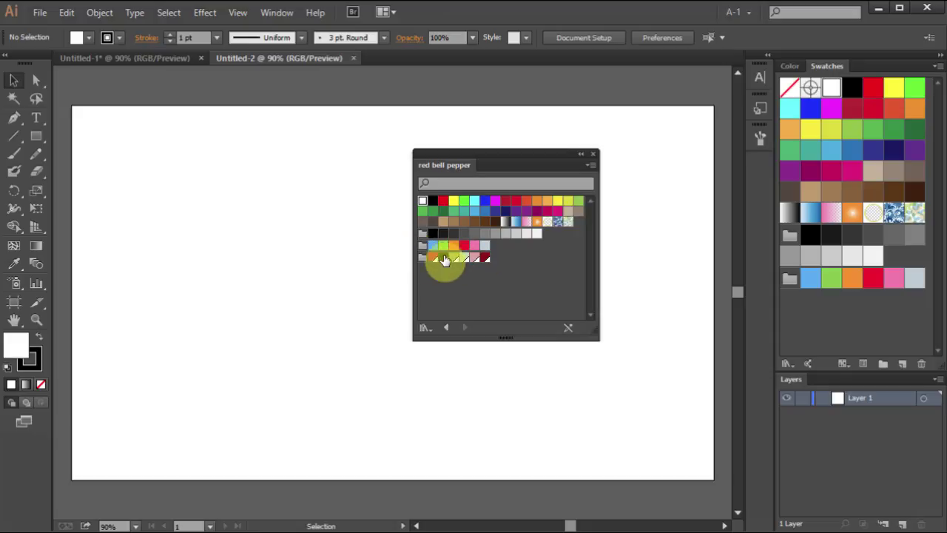
left_click_drag(485, 259, 799, 313)
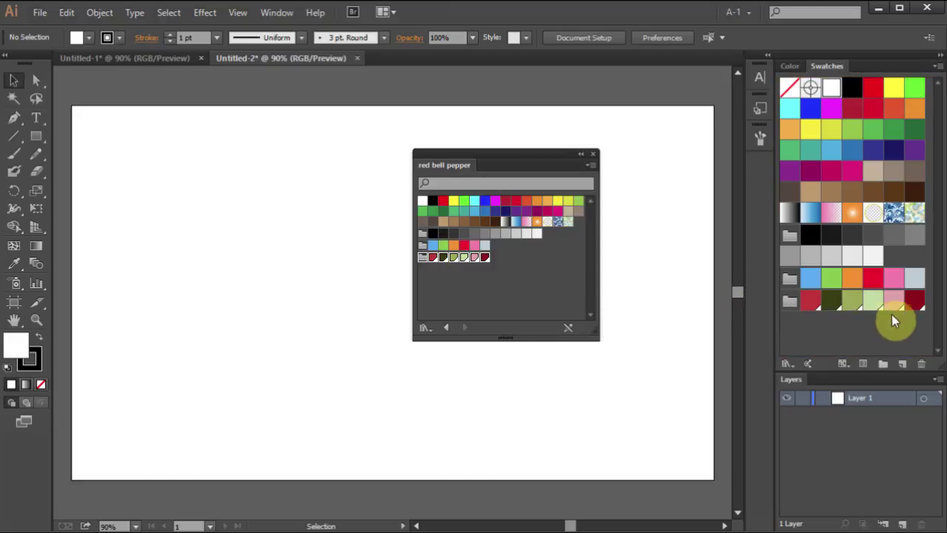